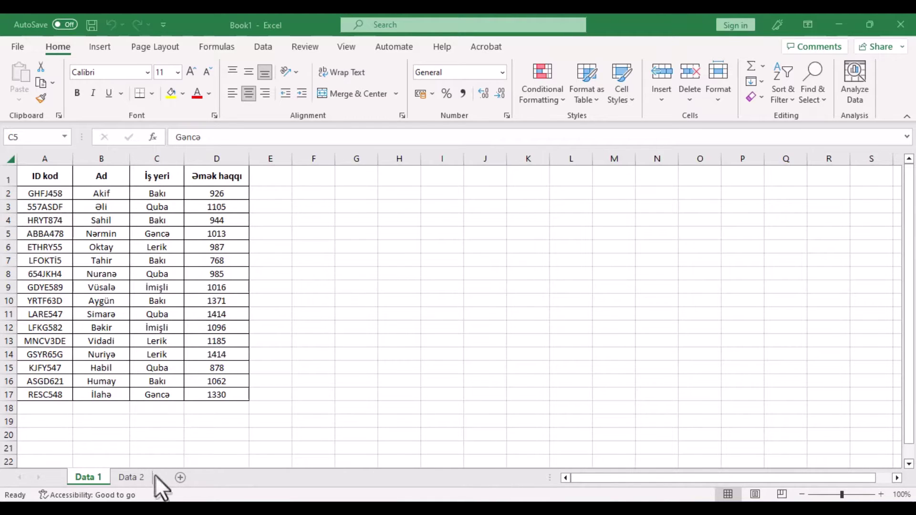
Switch back and forth between the Data 1 and Data 2 sheets to compare their values.
drag(144, 477, 117, 477)
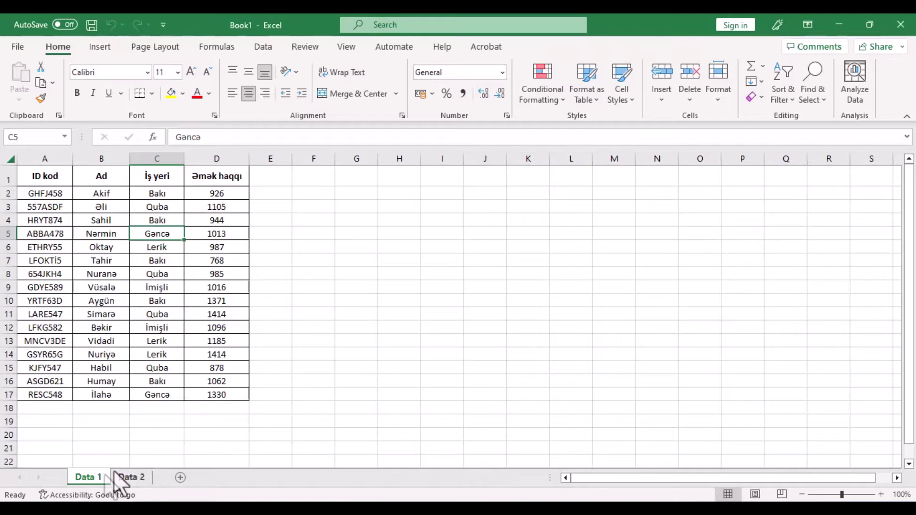
click(100, 478)
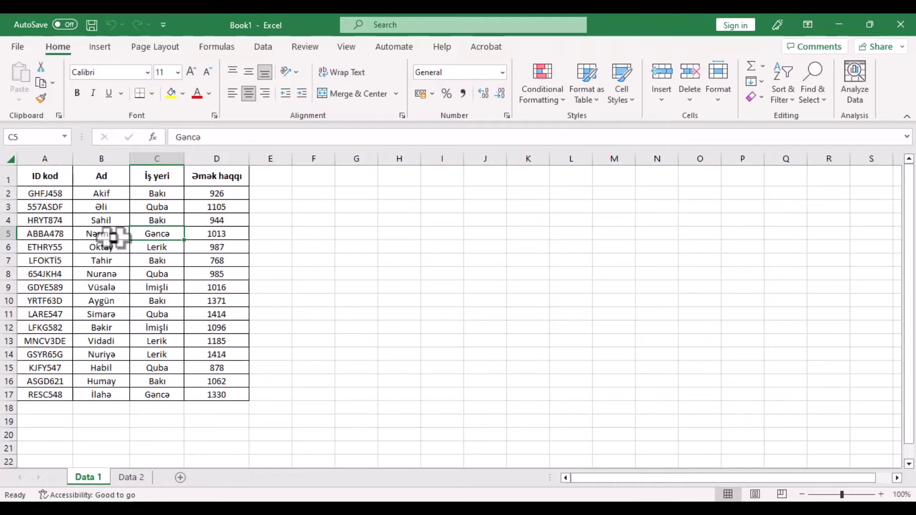
click(138, 478)
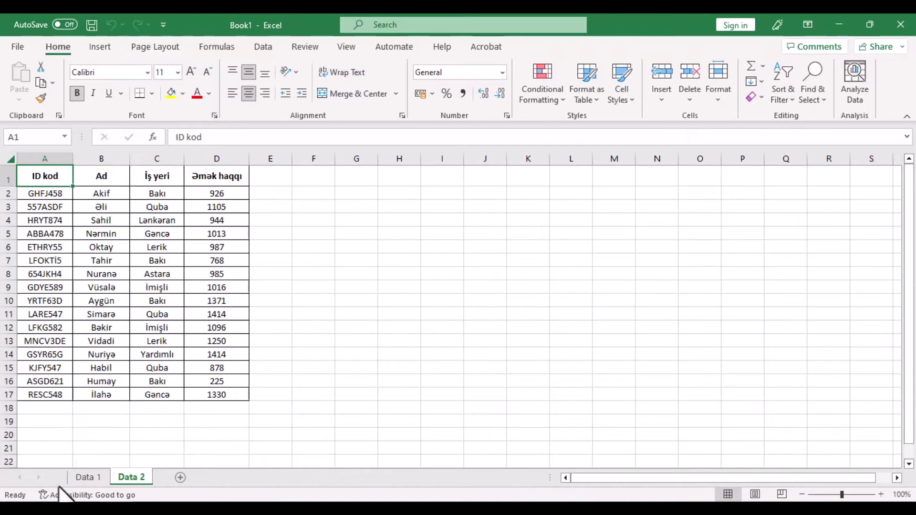
click(89, 478)
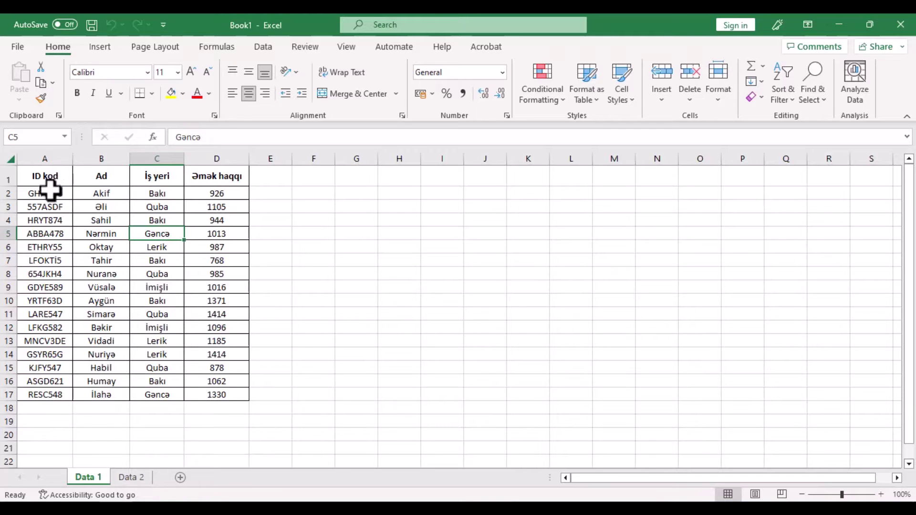
Compare the ID kod, Ad, İş yeri and Əmək haqqı headers and first rows on both sheets.
drag(54, 189, 208, 226)
click(60, 179)
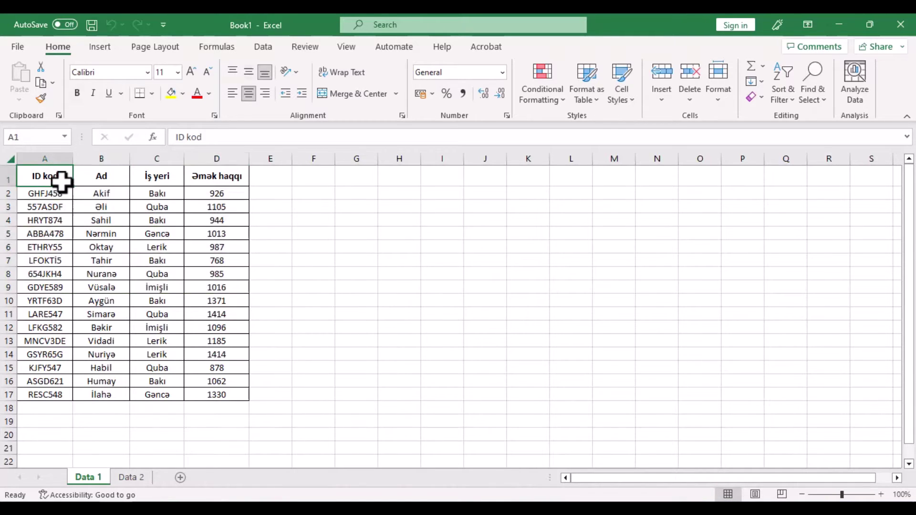
click(104, 178)
click(153, 178)
click(199, 180)
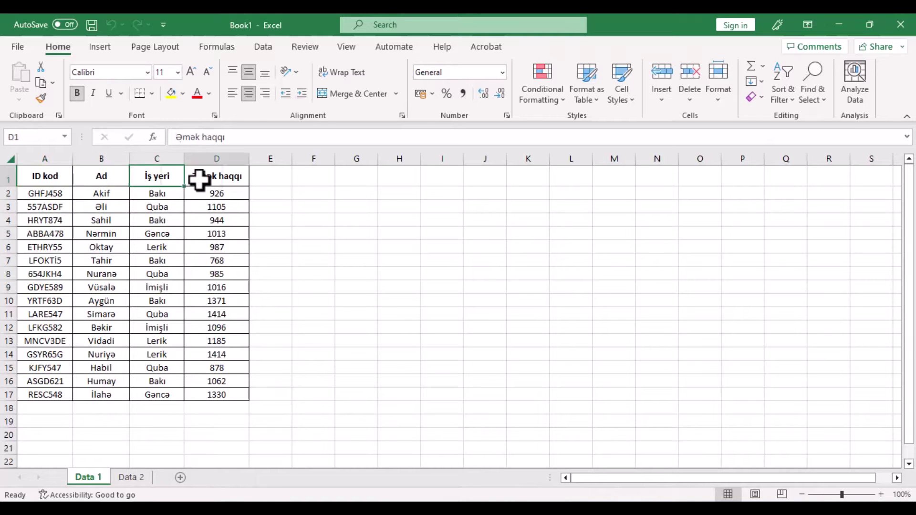
click(132, 477)
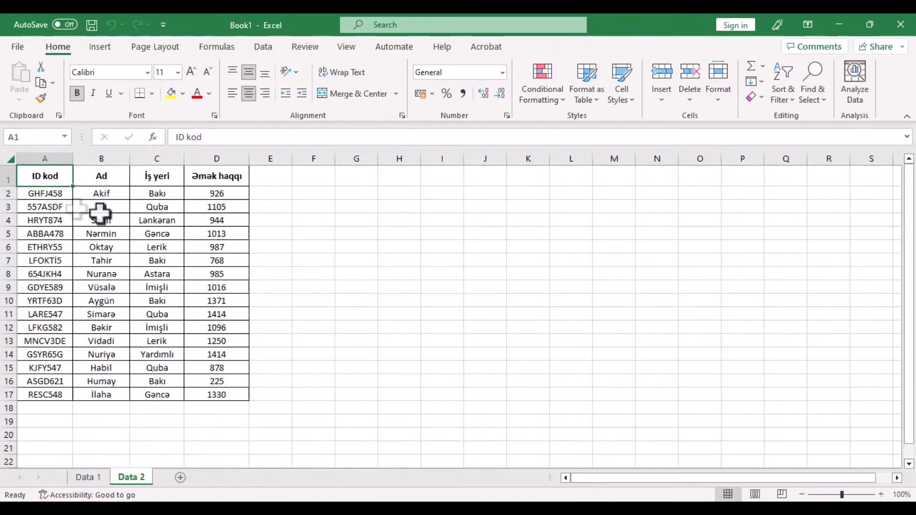
click(101, 178)
click(158, 178)
click(208, 179)
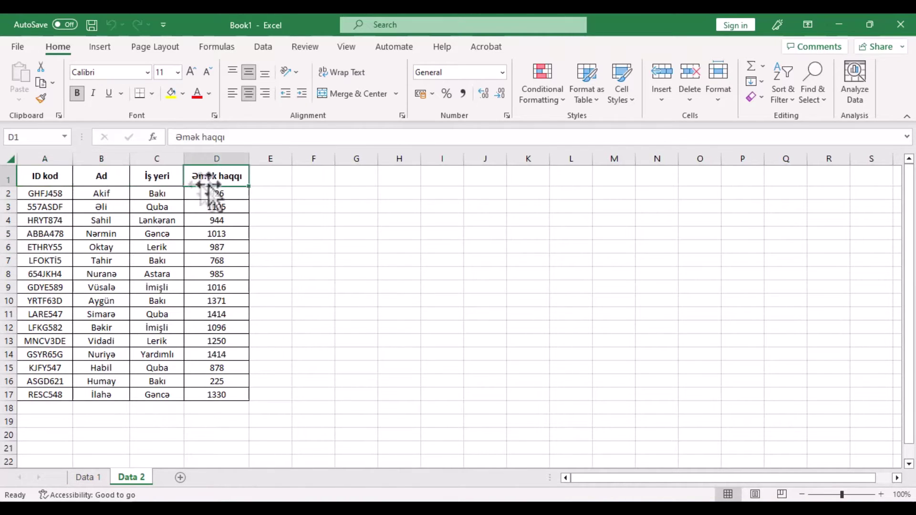
click(90, 477)
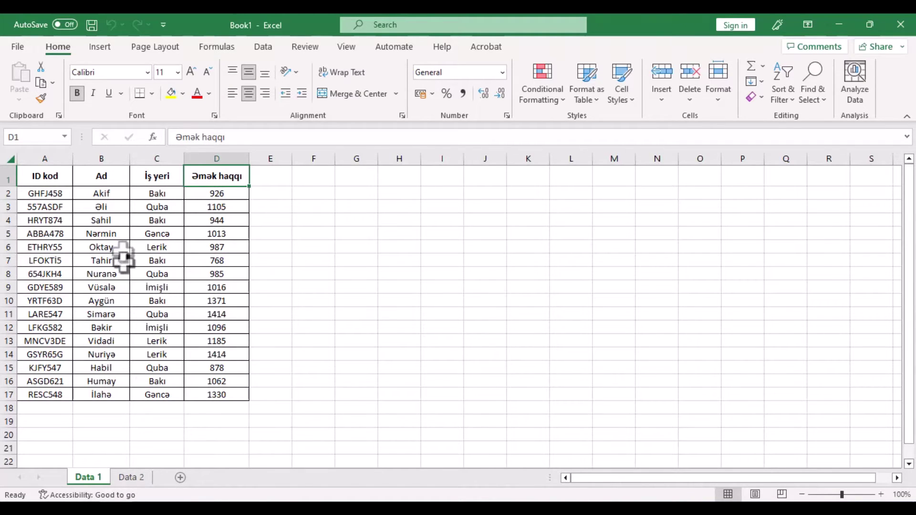
Check cells C2, B2, B8 and A7 against Data 2, ending on Data 1 with the View ribbon shown.
click(162, 194)
click(100, 196)
click(101, 274)
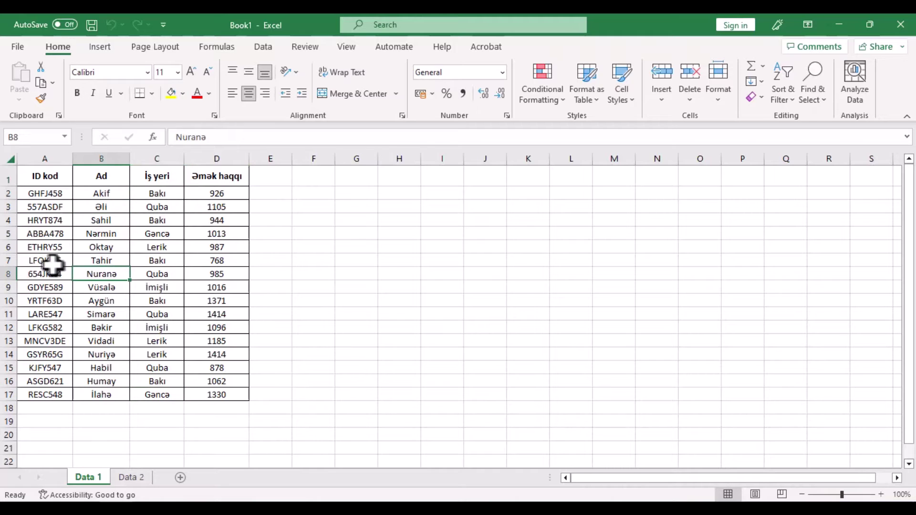
click(48, 260)
click(138, 477)
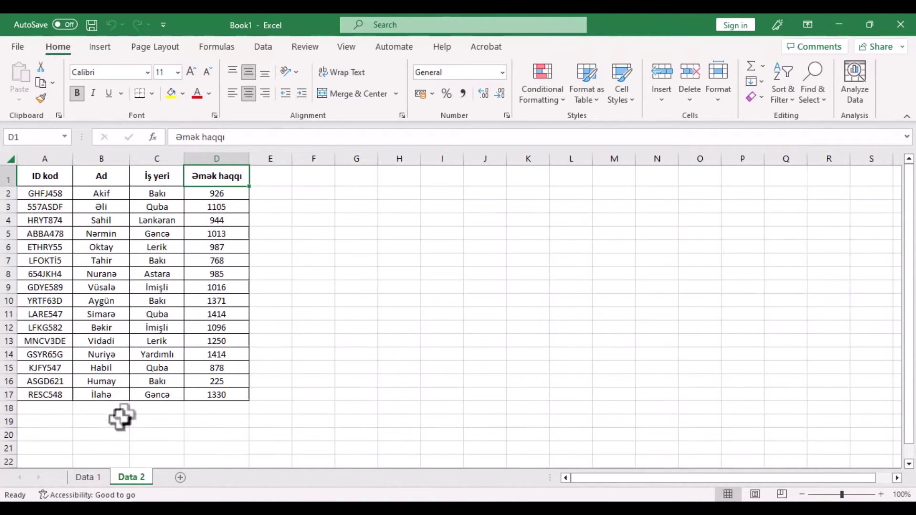
click(97, 480)
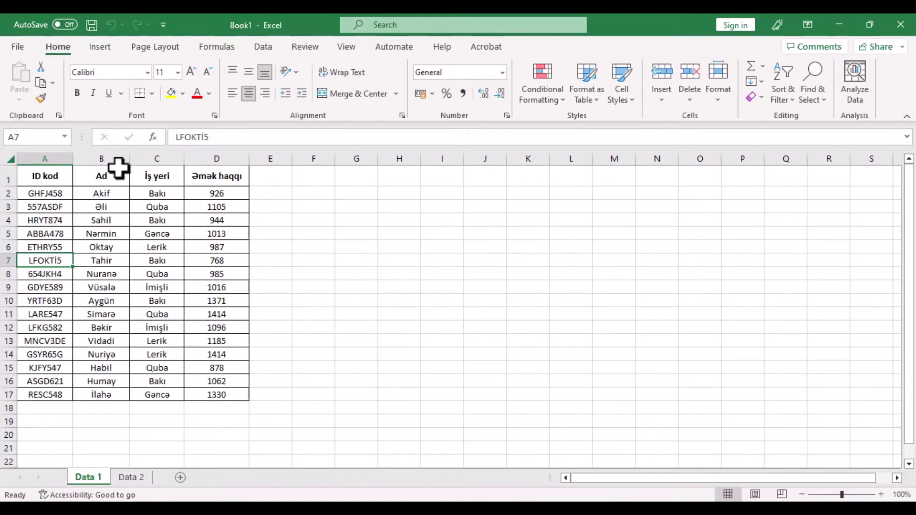
click(339, 51)
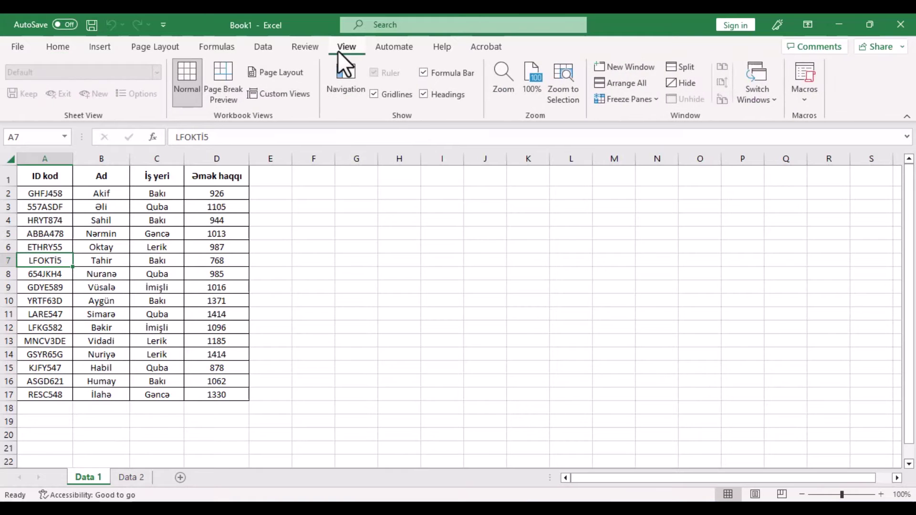
Open a second workbook window, Book1 - 2, and tile both windows side by side.
click(633, 62)
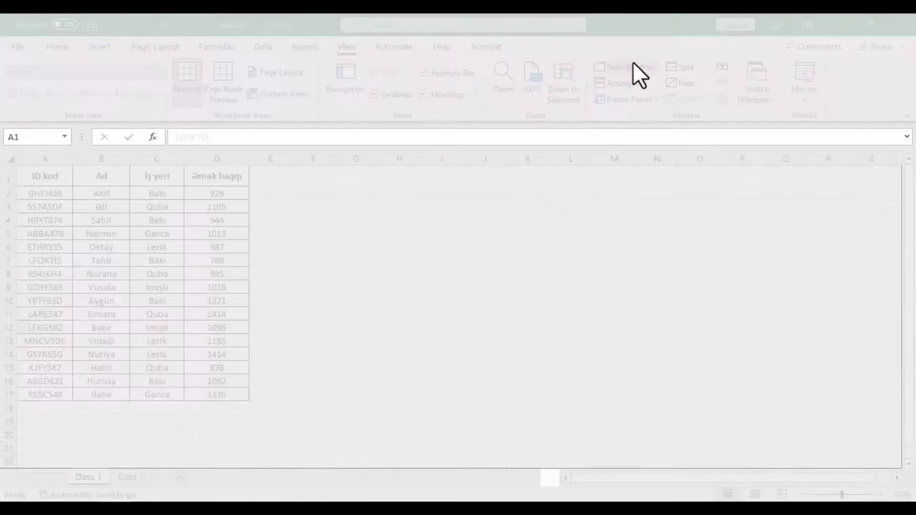
click(351, 50)
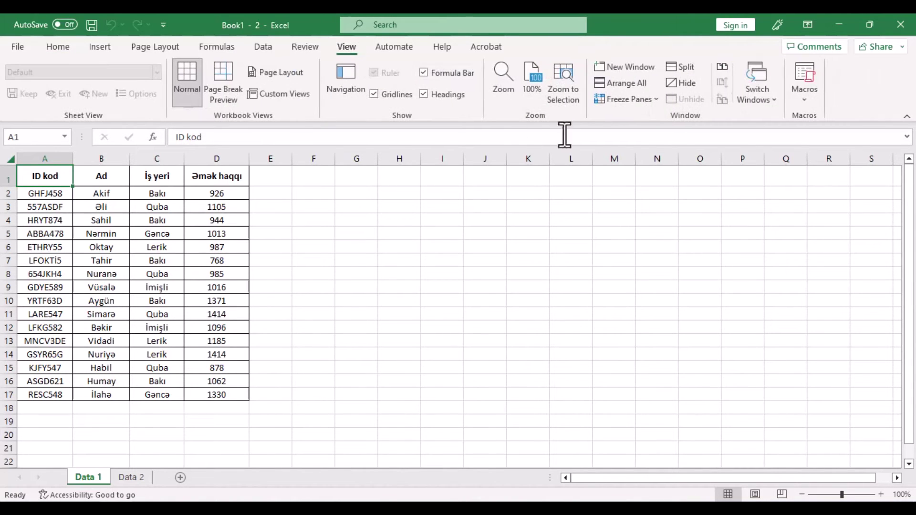
click(638, 84)
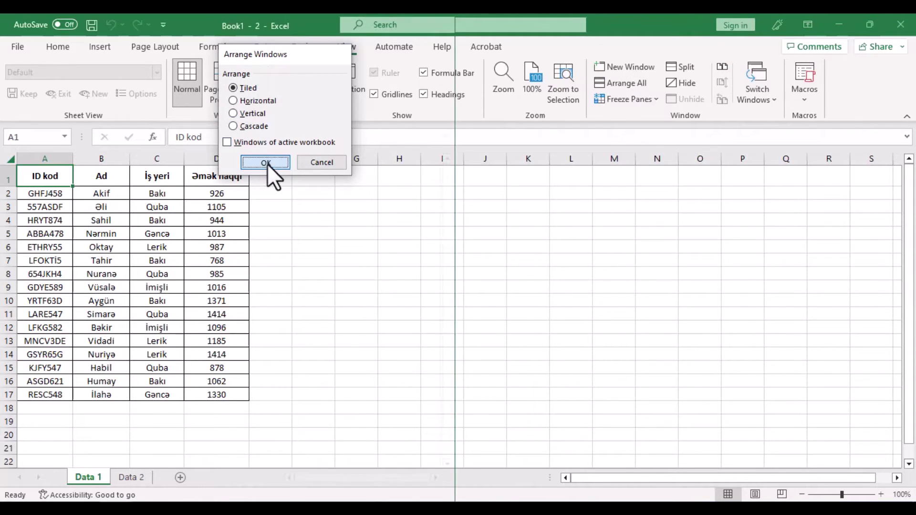
click(266, 162)
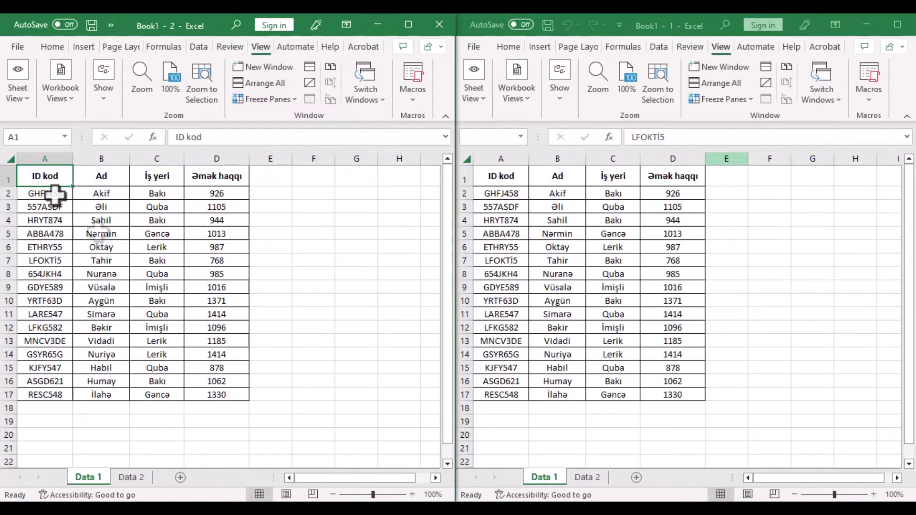
Select A1:D17 on Data 1 and start a formula-based conditional formatting rule.
mouse_move(45, 179)
mouse_down()
mouse_move(230, 380)
mouse_move(233, 395)
mouse_up()
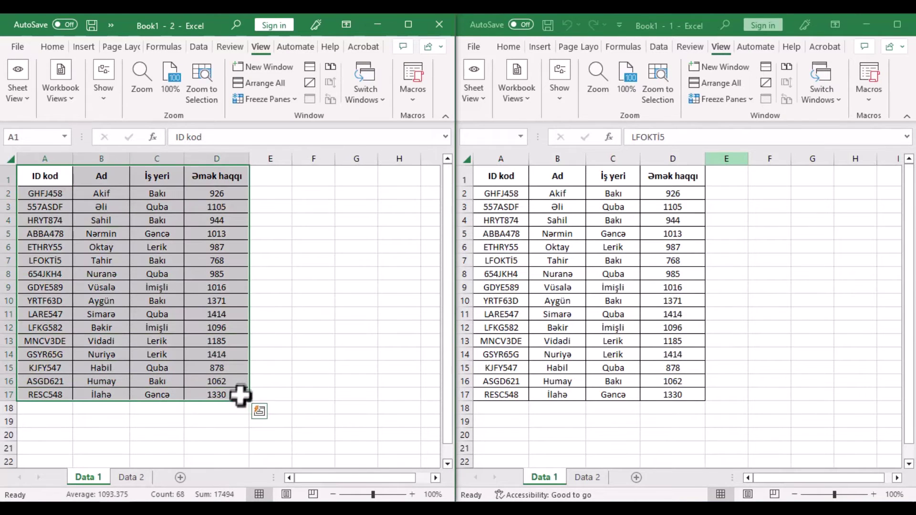
click(52, 46)
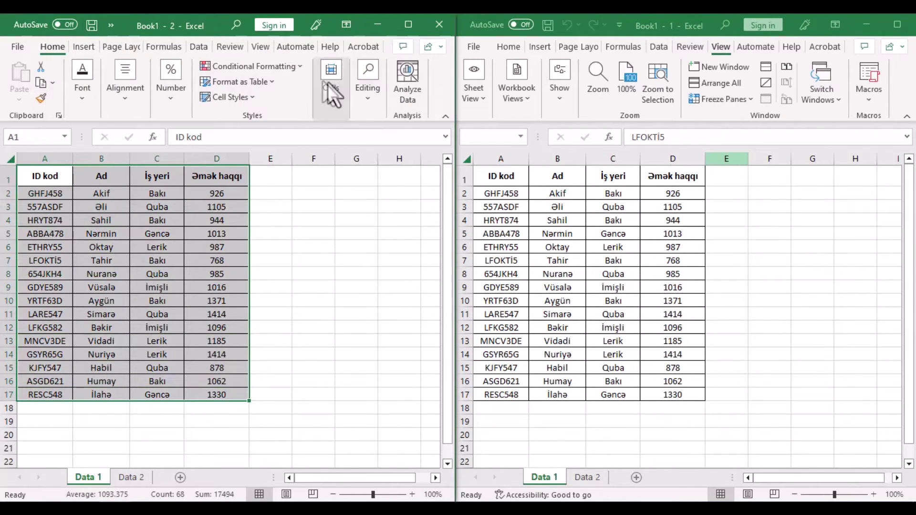
click(299, 66)
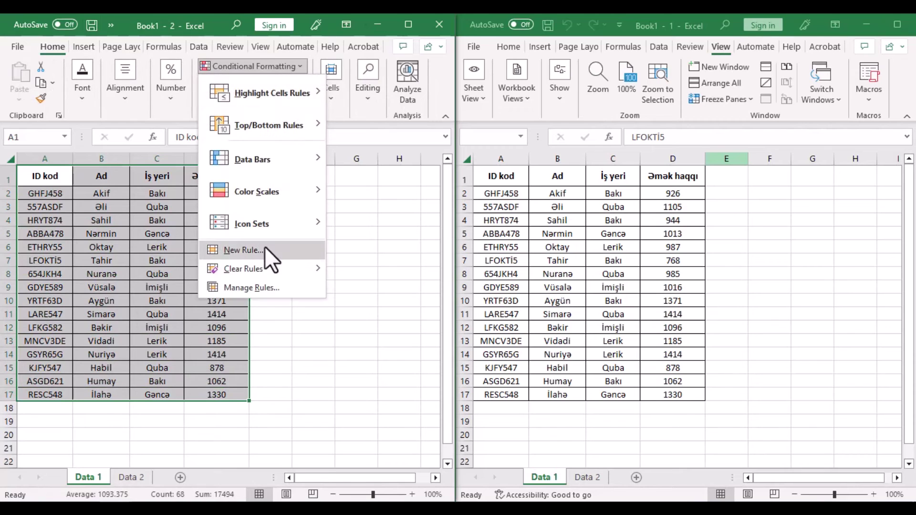
click(265, 249)
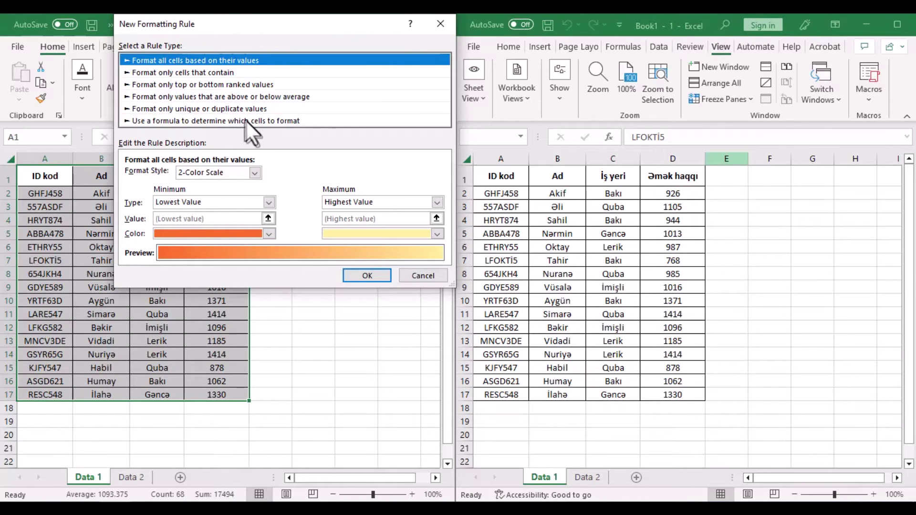
click(229, 121)
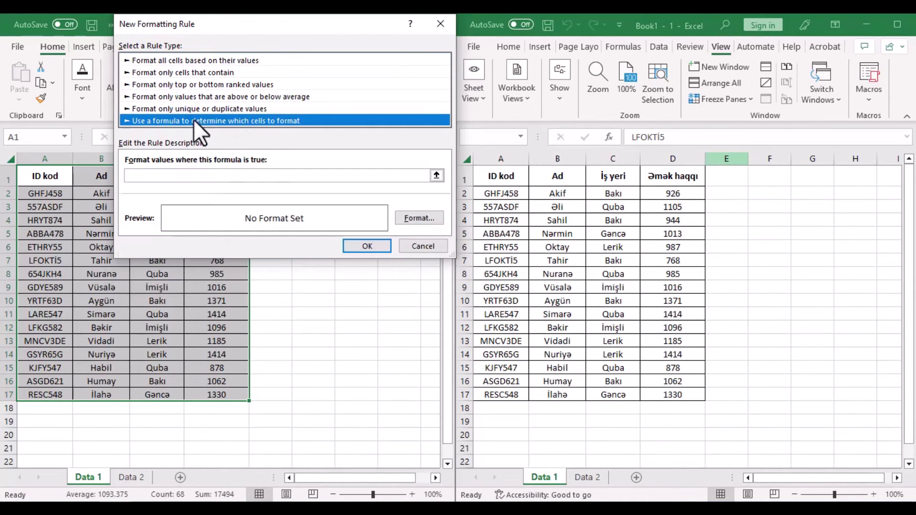
Build the rule formula comparing cell A1 with A1 on the Data 2 sheet.
click(201, 180)
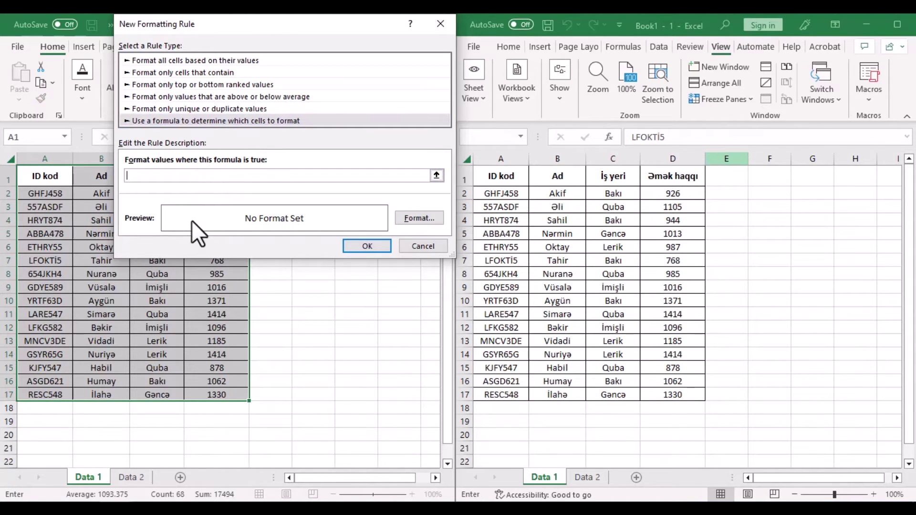
drag(304, 25, 333, 43)
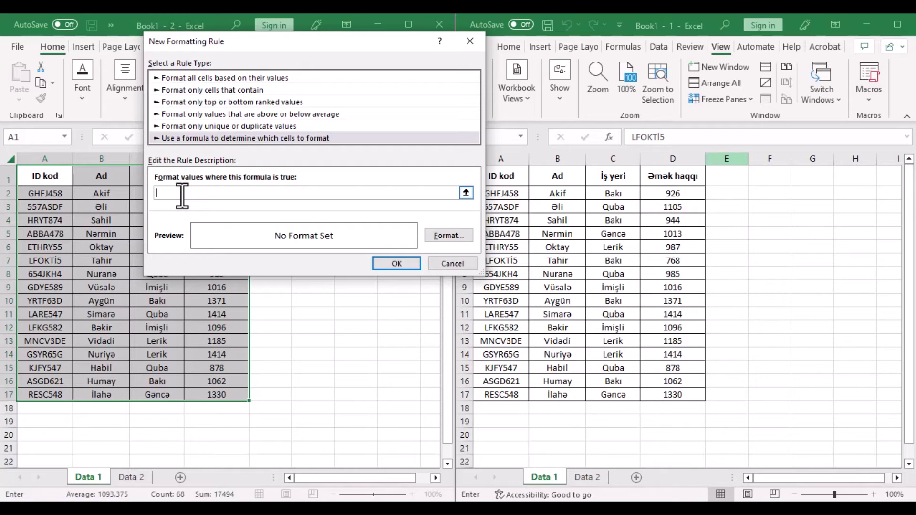
click(58, 178)
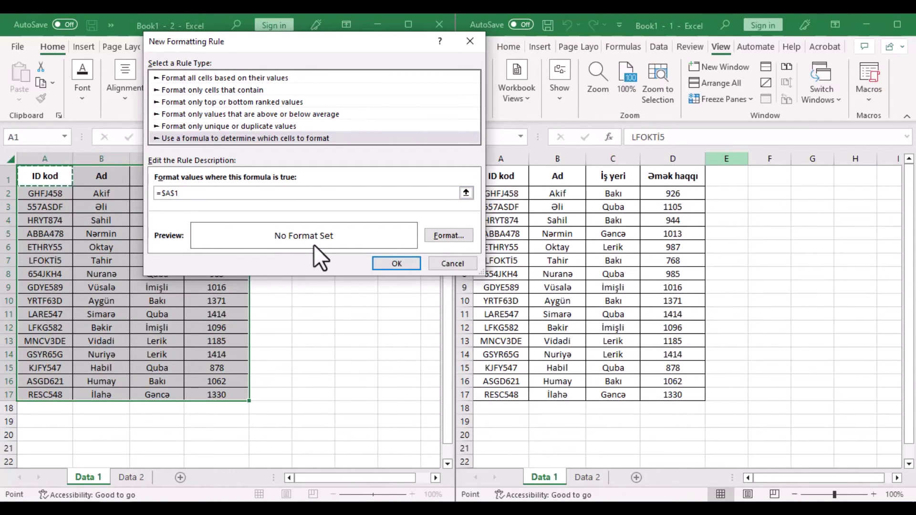
text(<>)
click(508, 176)
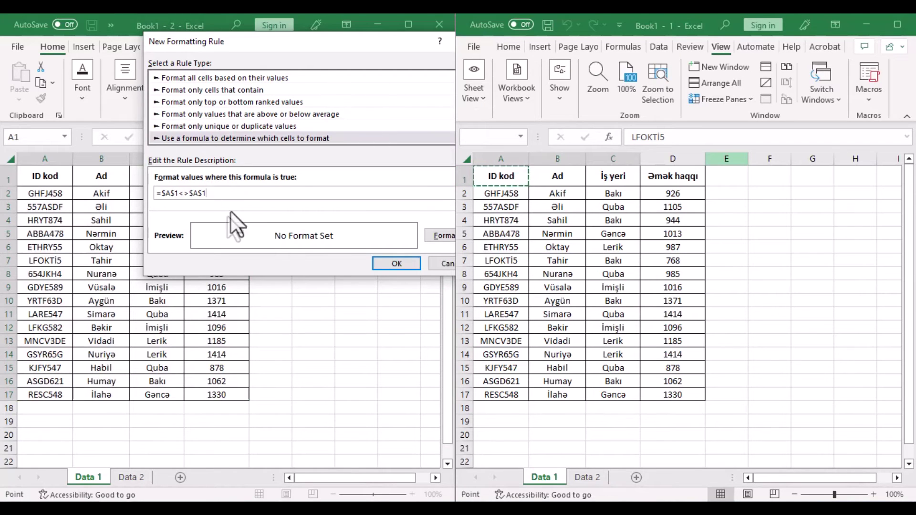
key(BackSpace)
key(BackSpace)
key(BackSpace)
key(BackSpace)
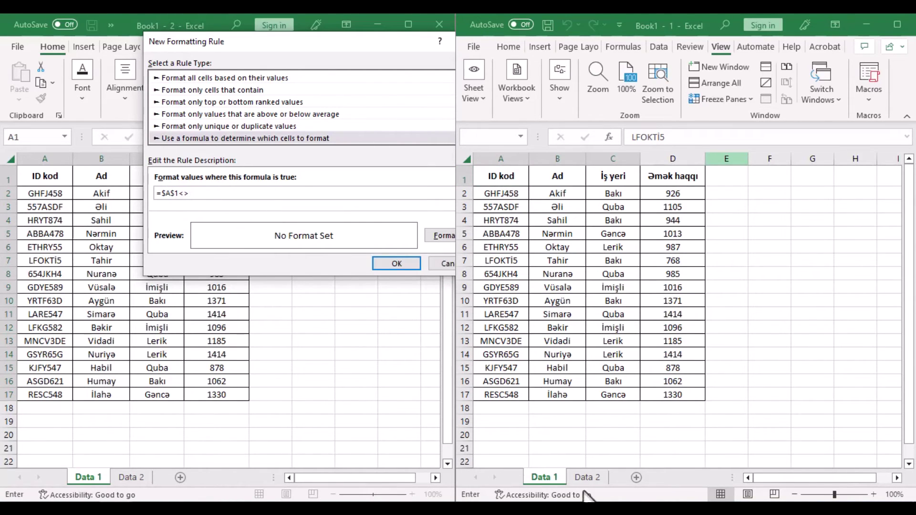
click(585, 477)
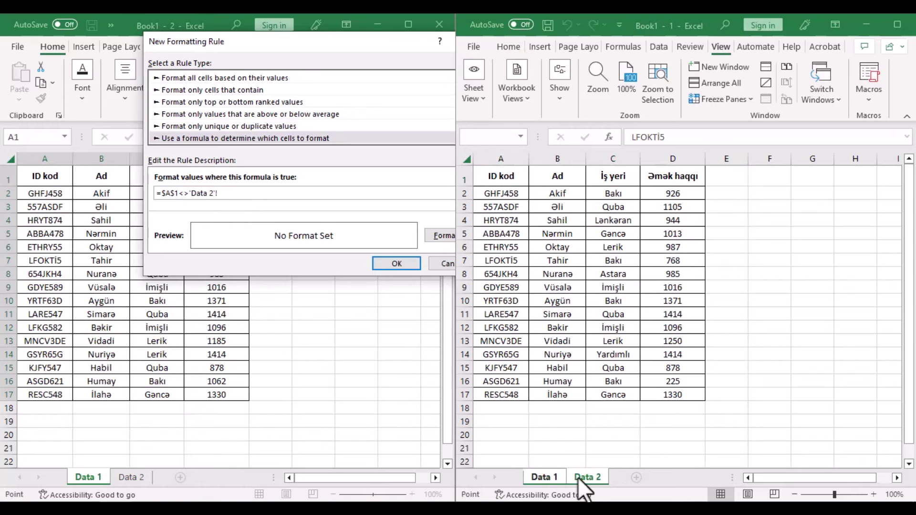
click(500, 176)
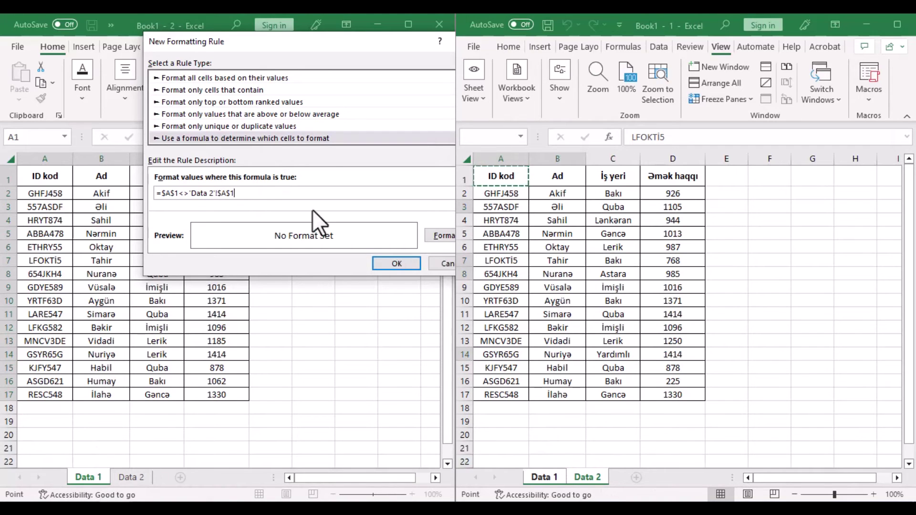
Make both references relative so the formula reads =A1<>'Data 2'!A1.
click(216, 193)
key(F4)
key(F4)
key(F4)
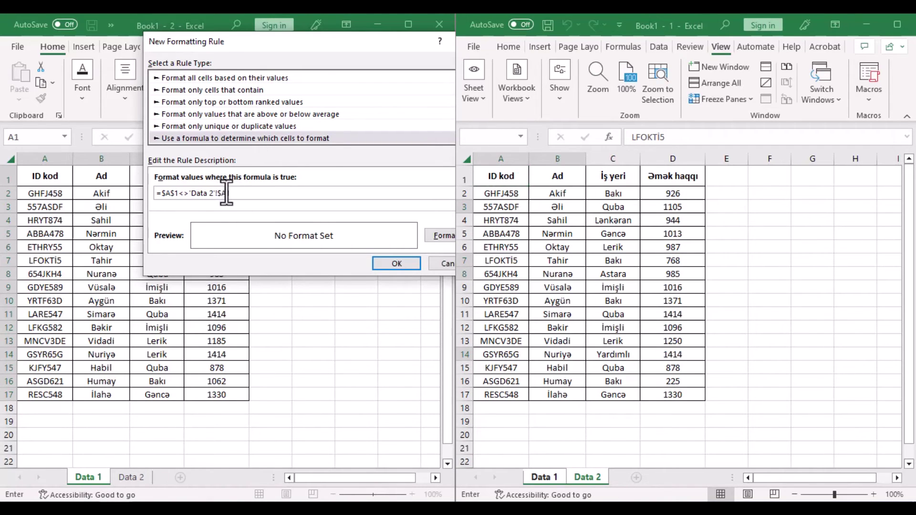
click(172, 193)
key(F4)
key(F4)
key(F4)
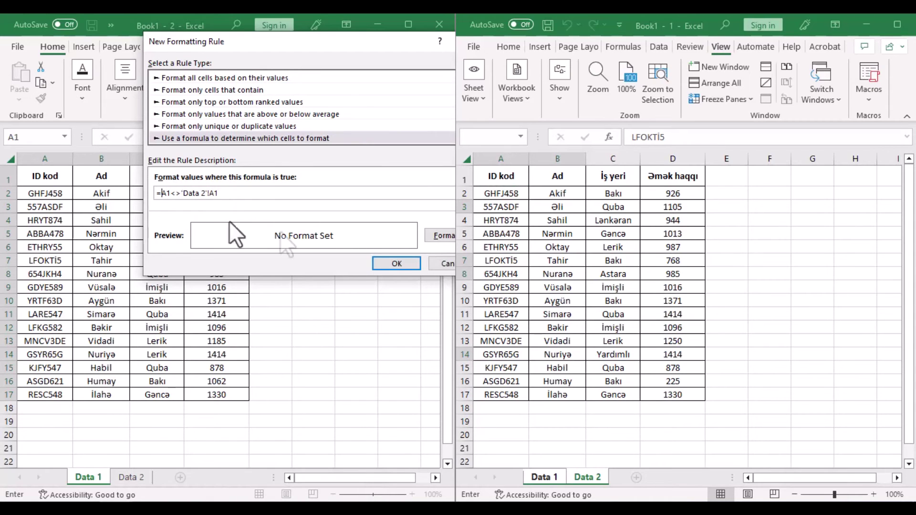
drag(395, 39, 307, 48)
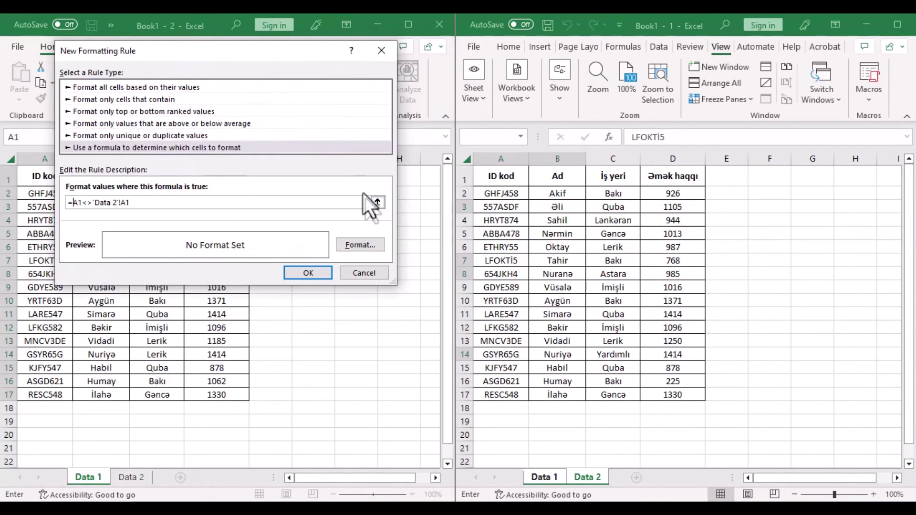
click(365, 245)
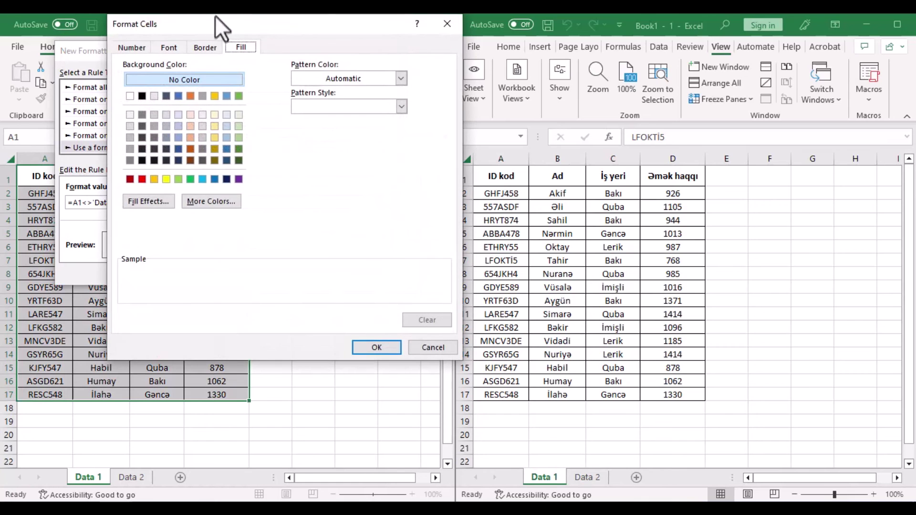
Apply a red fill to the rule, turning C4, C8, C14, D13 and D16 red.
click(142, 179)
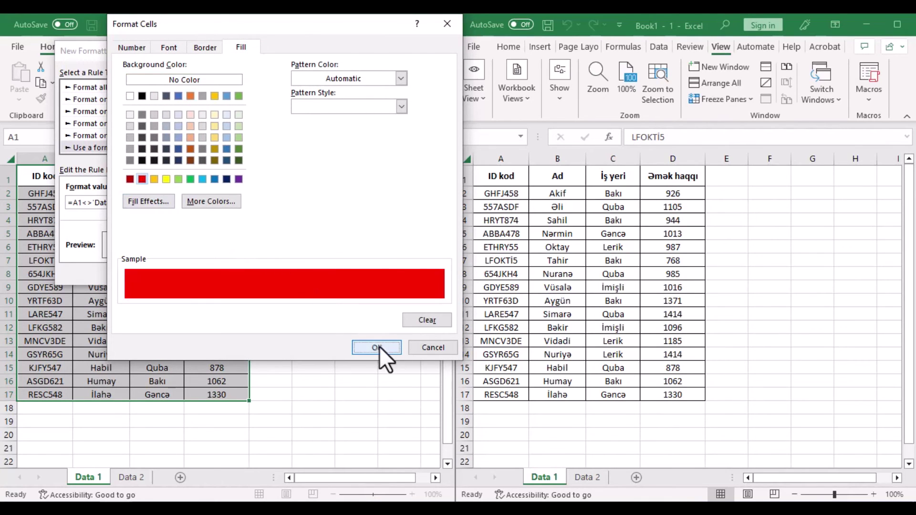
click(376, 347)
click(310, 273)
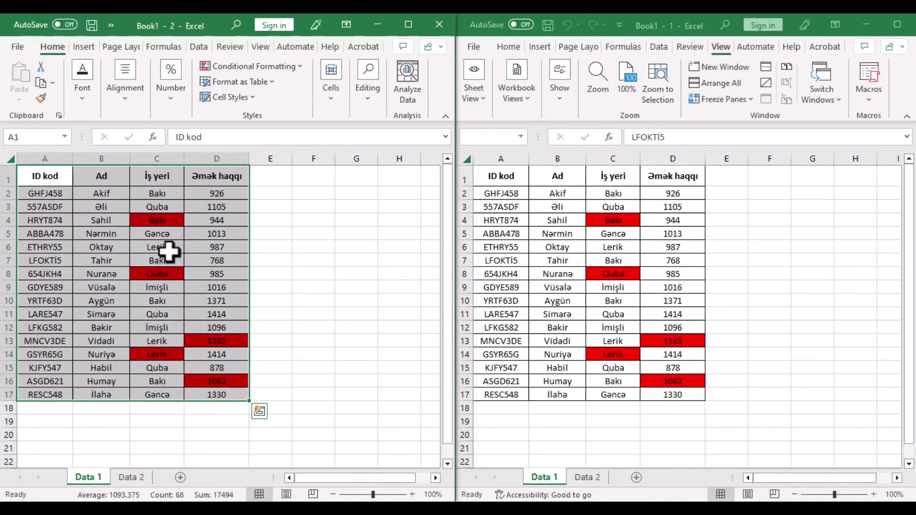
Show the Data 2 sheet in the right-hand window beside the red-flagged Data 1 cells.
click(588, 477)
click(588, 474)
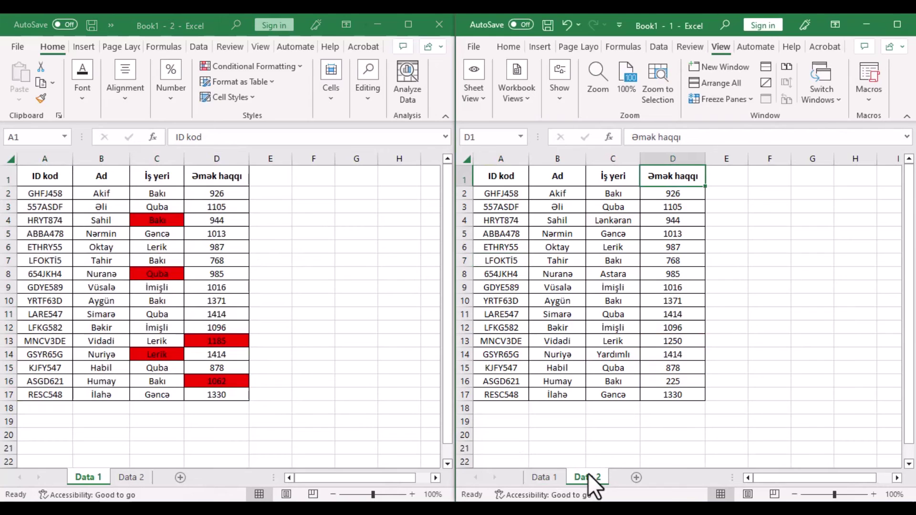